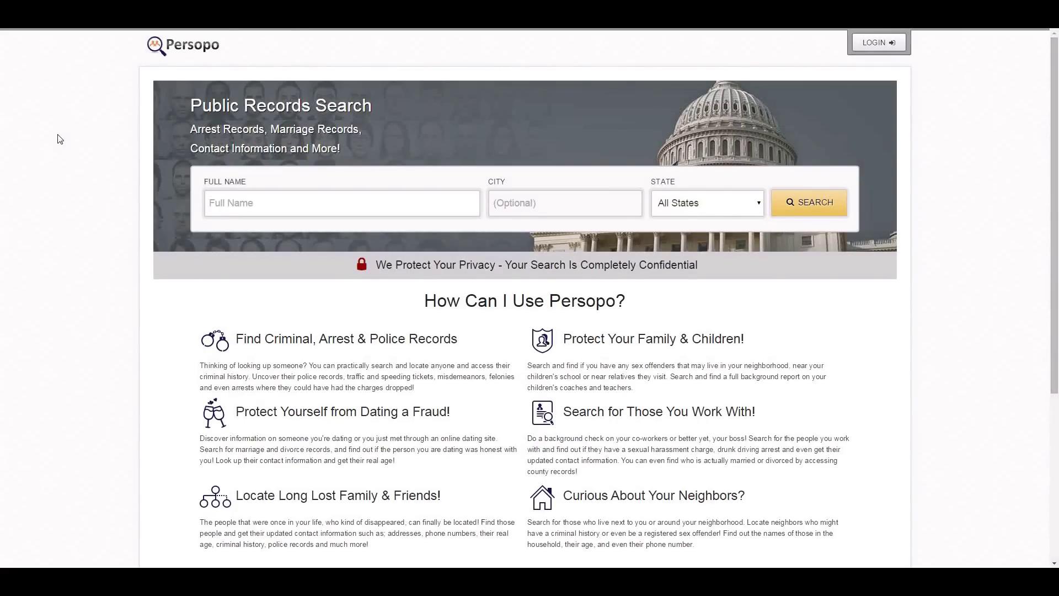
Enter the person's full name in the search form, leaving City blank and All States selected.
{"action": "left_click", "coordinate": [389, 204]}
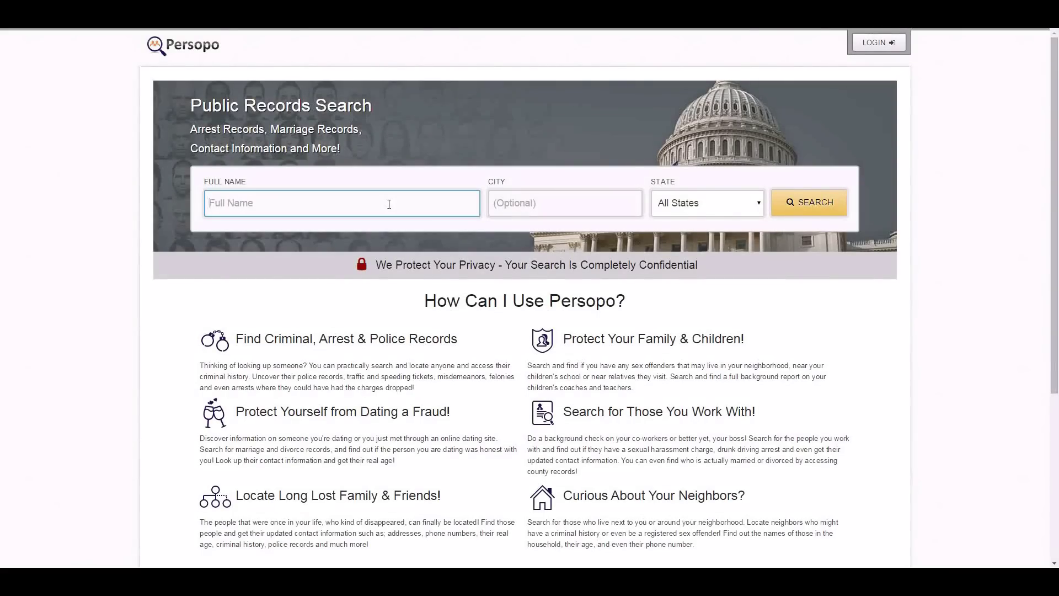
{"action": "type", "text": "John Smith"}
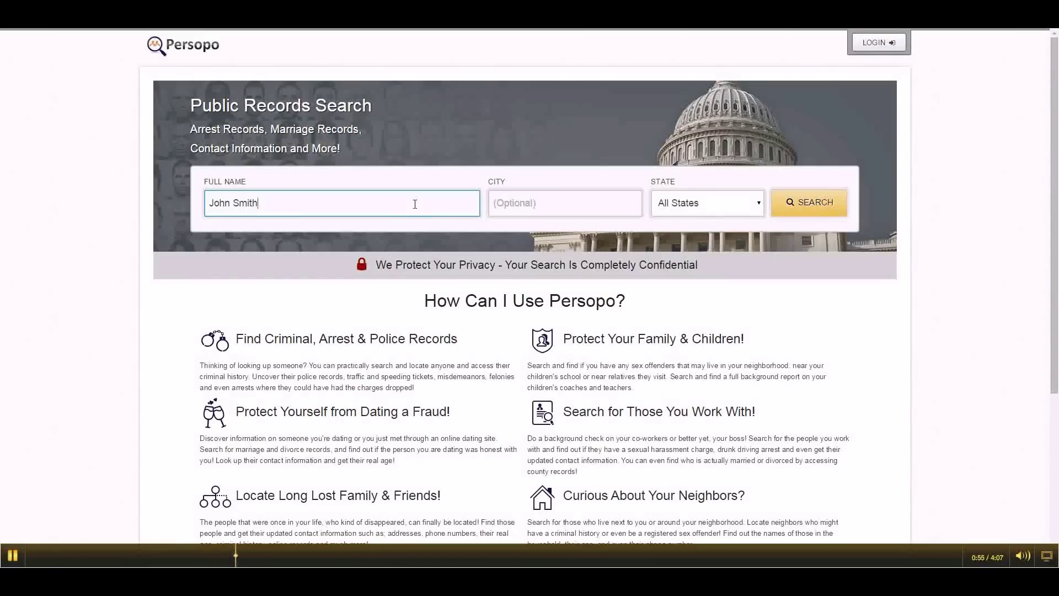
{"action": "left_click", "coordinate": [561, 202]}
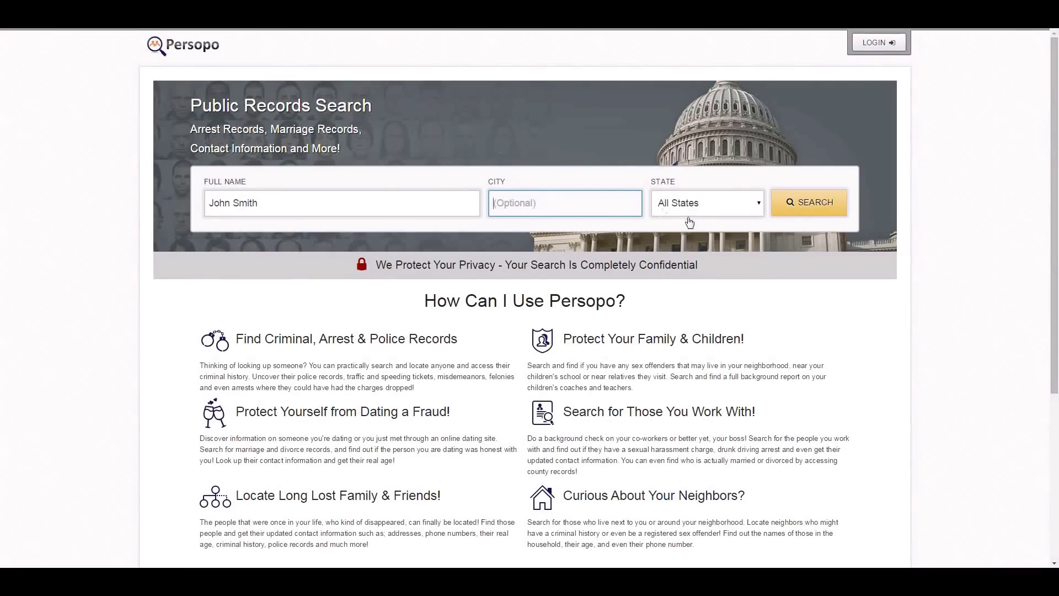
Run the name search and load more result rows beyond the first batch.
{"action": "left_click", "coordinate": [815, 211]}
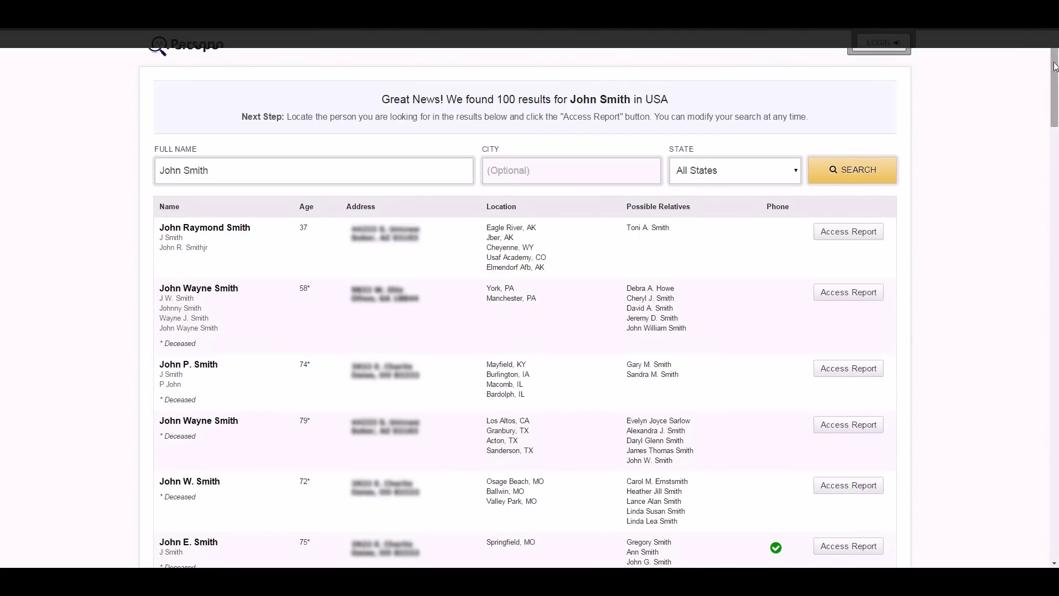
{"action": "left_click_drag", "start_coordinate": [1054, 66], "coordinate": [1057, 497]}
{"action": "left_click", "coordinate": [537, 259]}
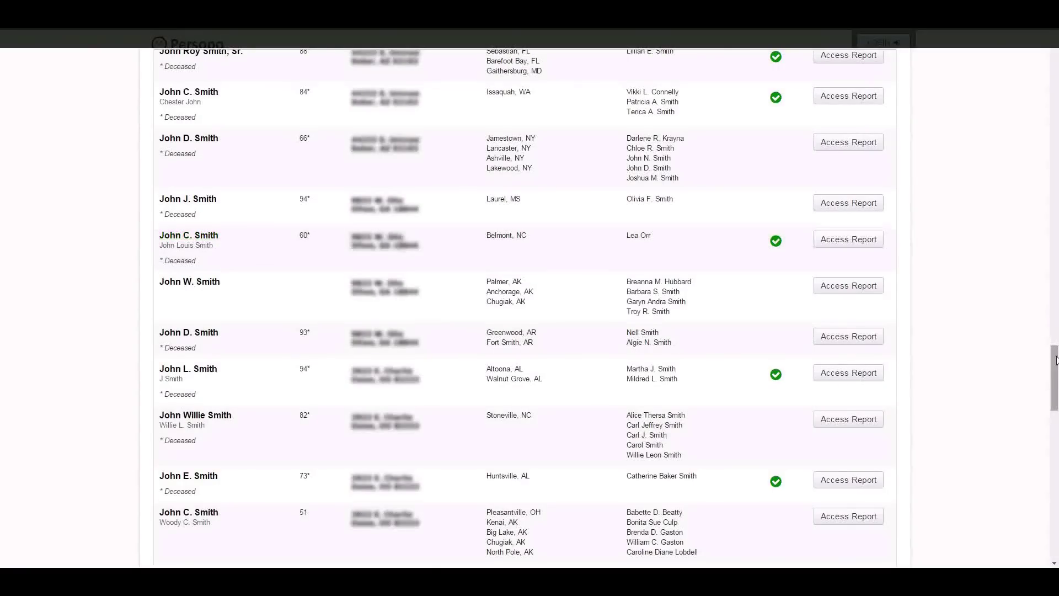
{"action": "left_click_drag", "start_coordinate": [1055, 389], "coordinate": [1057, 91]}
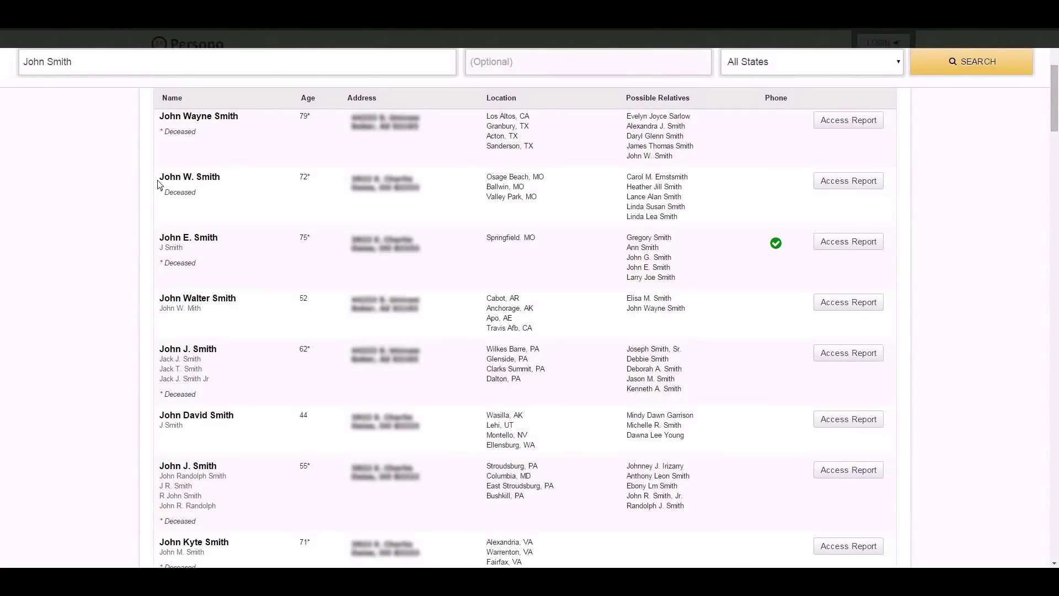
Copy the listing aged 72* from Osage Beach, MO, with its locations and relatives.
{"action": "left_click_drag", "start_coordinate": [158, 182], "coordinate": [939, 190]}
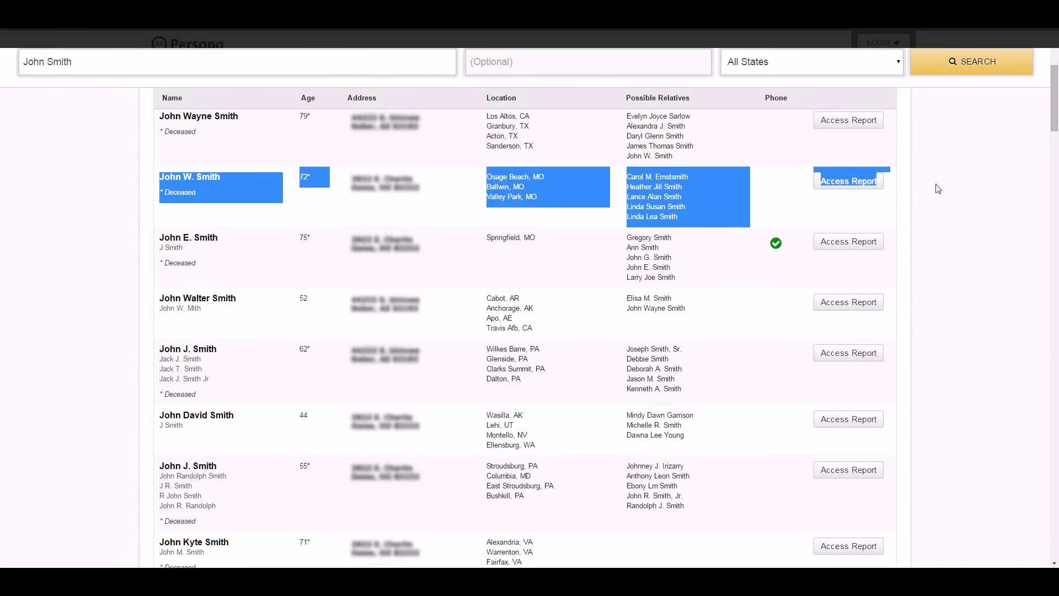
{"action": "right_click", "coordinate": [560, 183]}
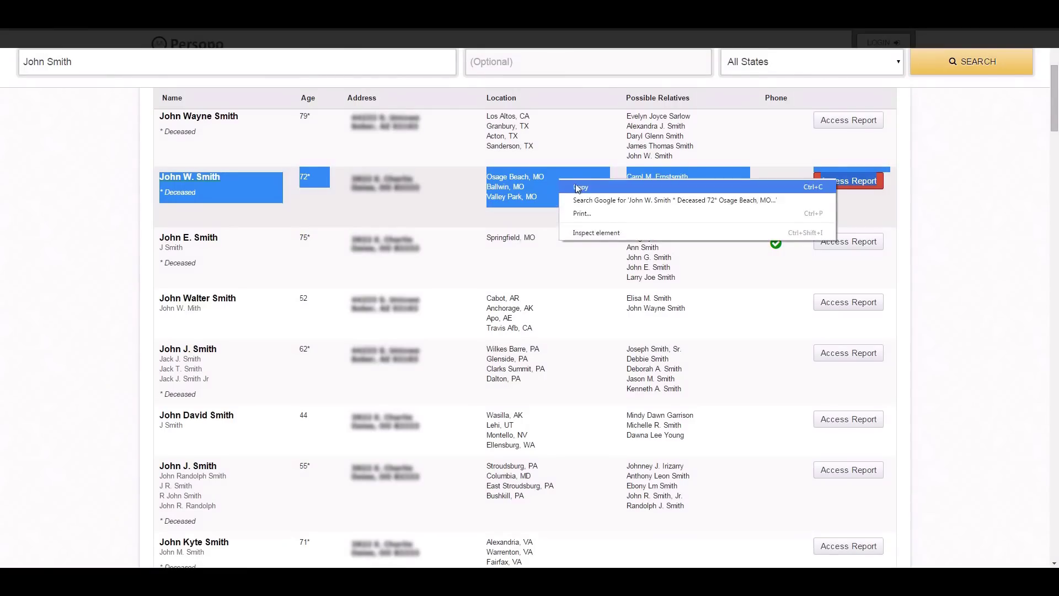
{"action": "left_click", "coordinate": [577, 184]}
Start a new Gmail message to the Persopo support address with subject 'Opt Out'.
{"action": "key", "text": "ctrl+Tab"}
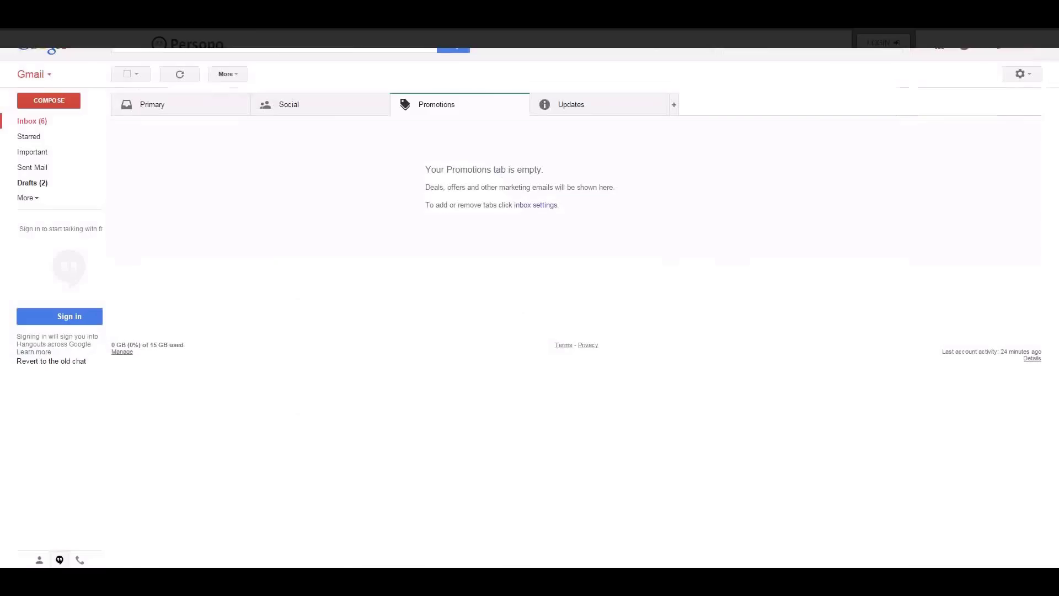
{"action": "left_click", "coordinate": [65, 104]}
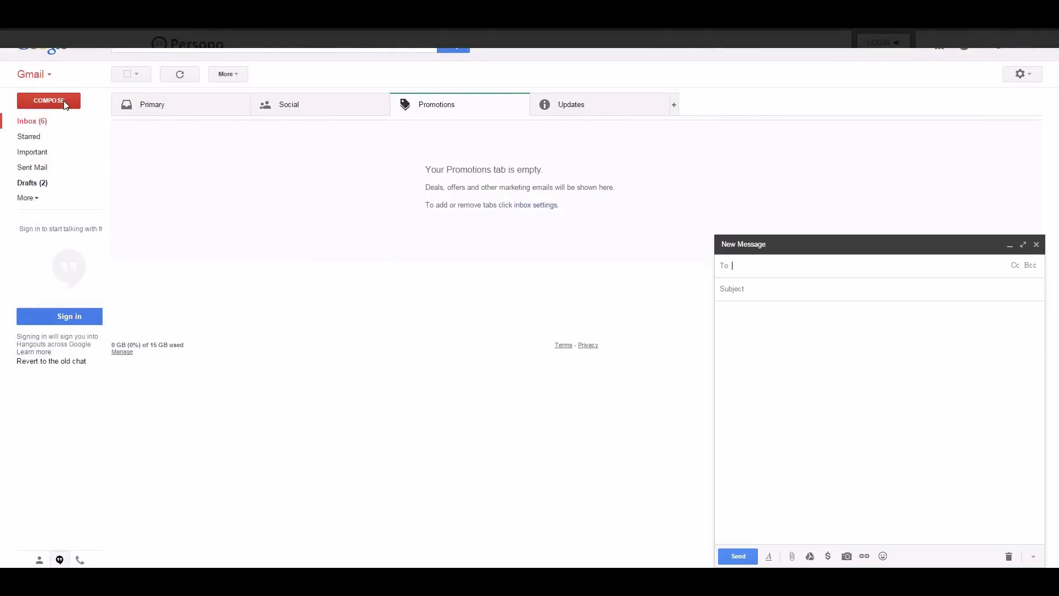
{"action": "type", "text": "support"}
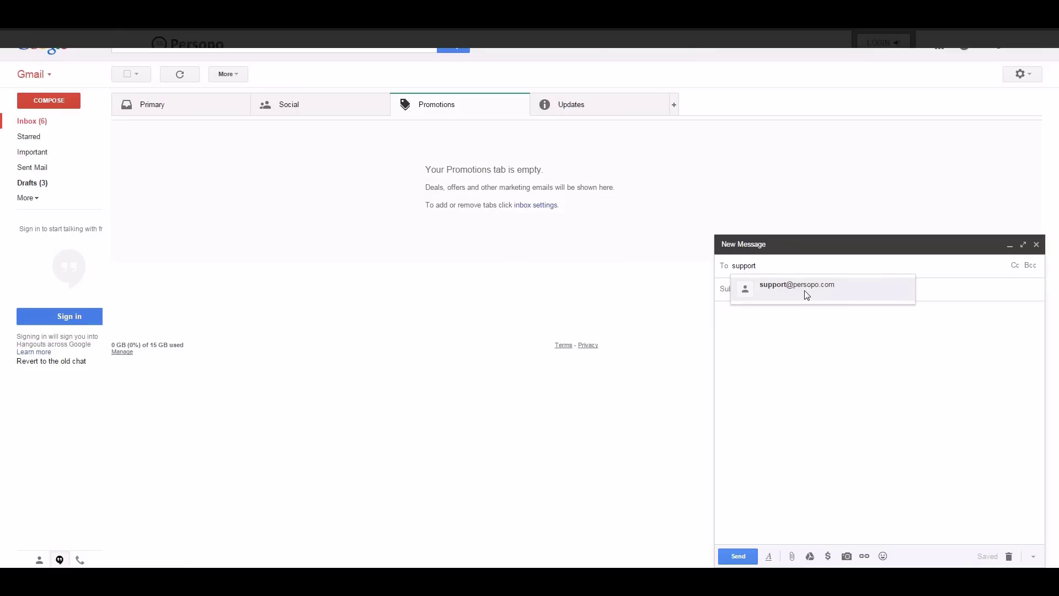
{"action": "left_click", "coordinate": [806, 295]}
{"action": "left_click", "coordinate": [802, 288]}
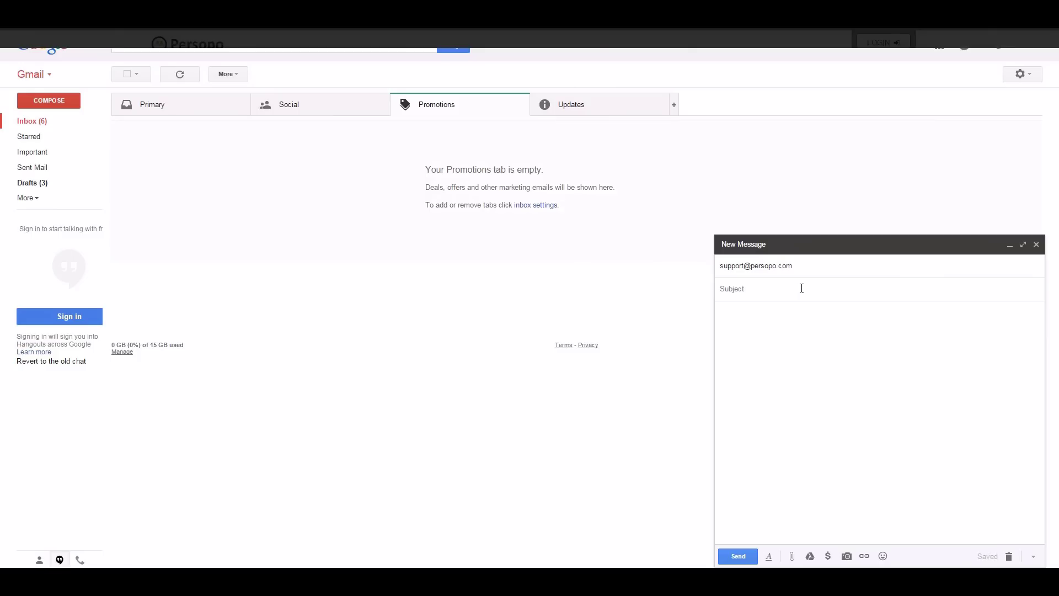
{"action": "type", "text": "Opt Out"}
Paste the copied listing into the message body and send it.
{"action": "left_click", "coordinate": [773, 354]}
{"action": "right_click", "coordinate": [772, 334]}
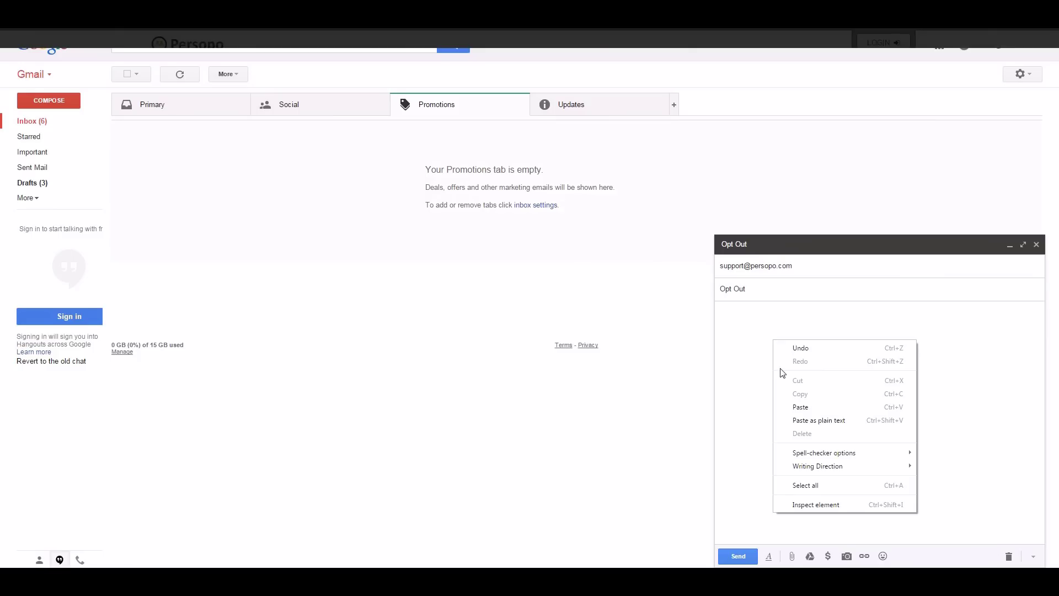
{"action": "left_click", "coordinate": [812, 407]}
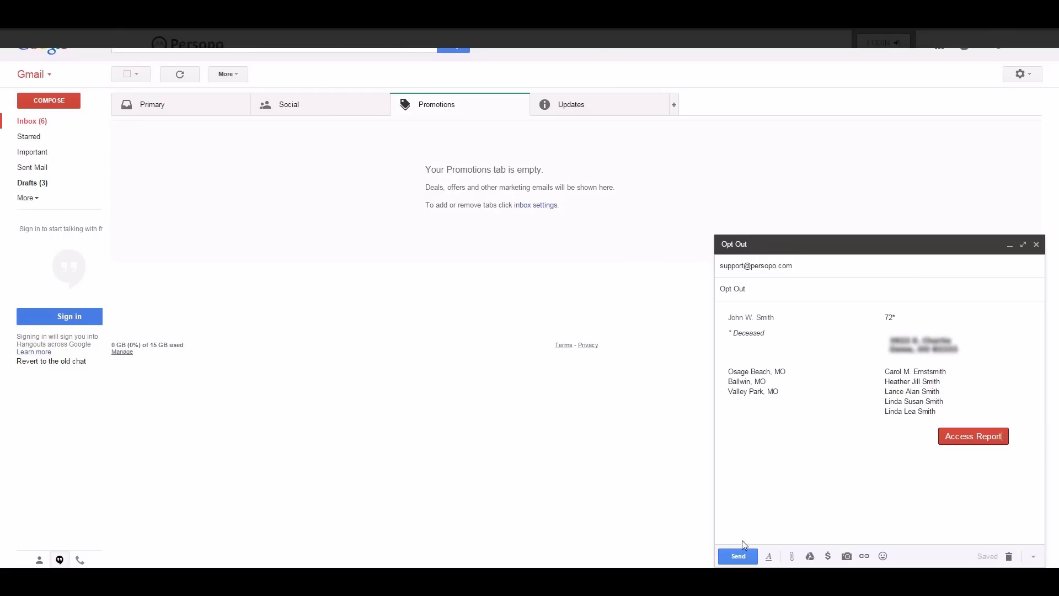
{"action": "left_click", "coordinate": [739, 557]}
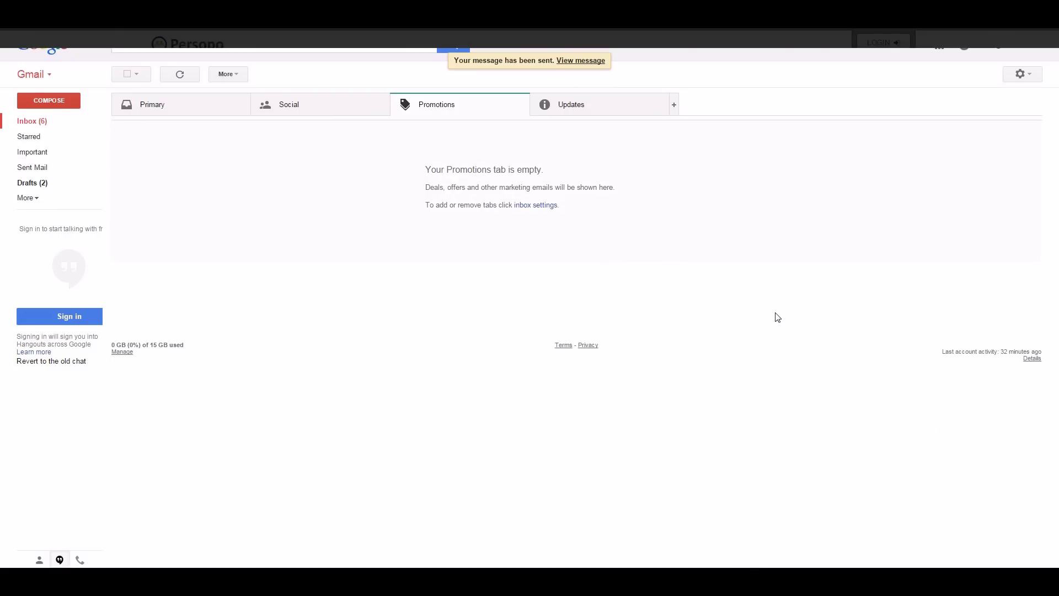
Open Persopo's reply and read its pending-approval notice.
{"action": "left_click", "coordinate": [580, 60]}
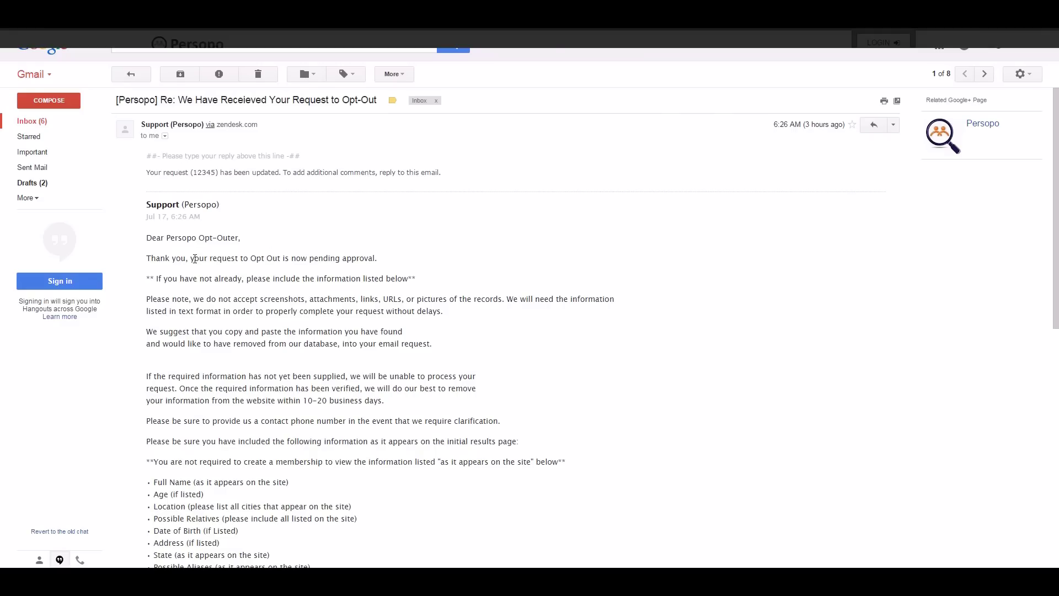
{"action": "left_click_drag", "start_coordinate": [196, 259], "coordinate": [364, 258]}
{"action": "left_click", "coordinate": [375, 280]}
Review the reply's list of required listing details further down.
{"action": "scroll", "coordinate": [604, 317], "scroll_direction": "down", "scroll_amount": 1}
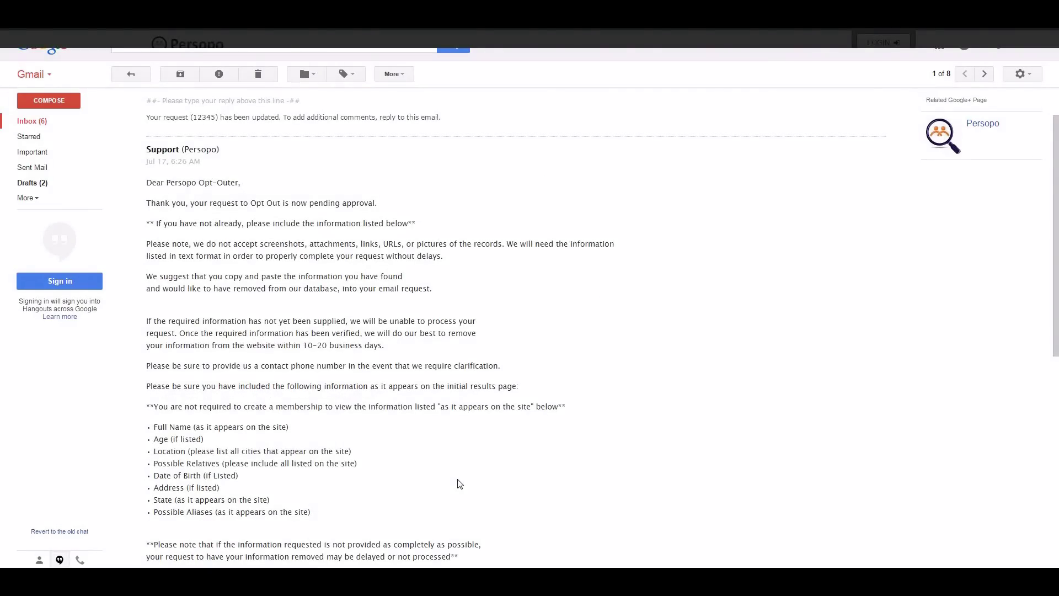
{"action": "left_click_drag", "start_coordinate": [178, 223], "coordinate": [391, 223]}
{"action": "left_click_drag", "start_coordinate": [186, 386], "coordinate": [309, 500]}
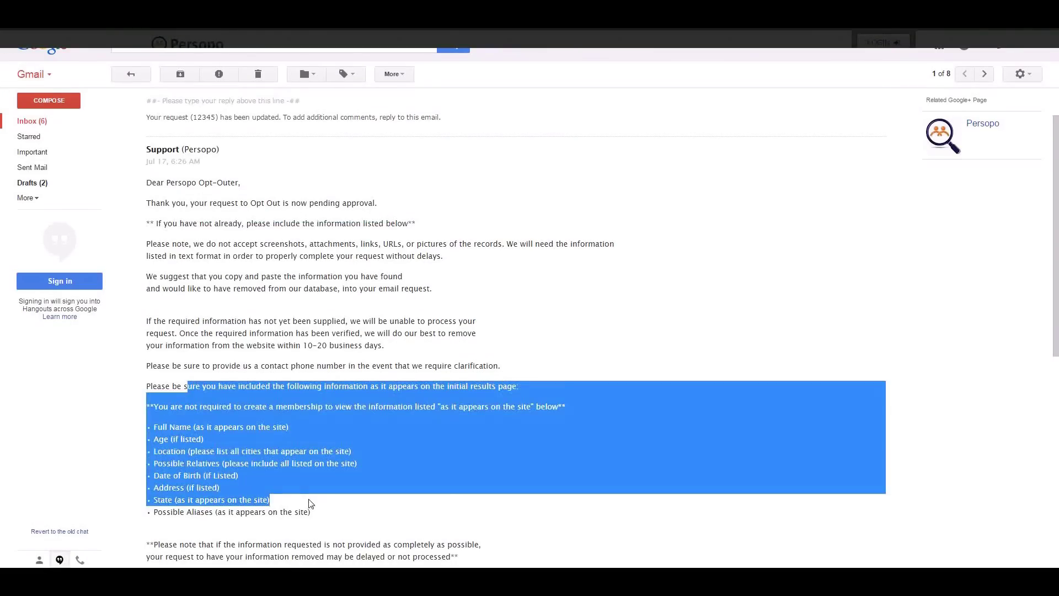
{"action": "left_click", "coordinate": [427, 302]}
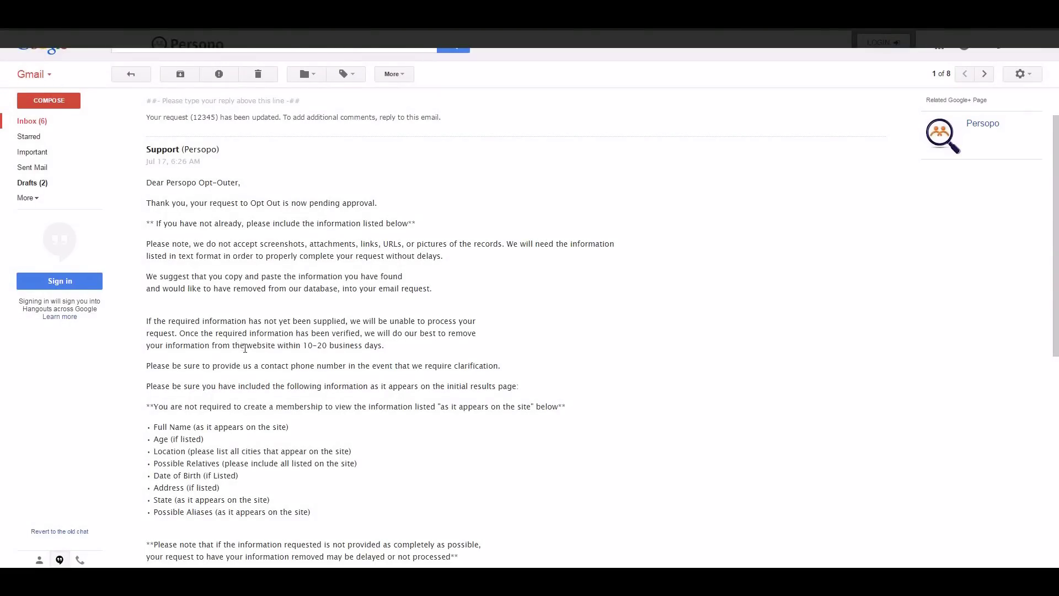
{"action": "left_click_drag", "start_coordinate": [244, 346], "coordinate": [382, 346]}
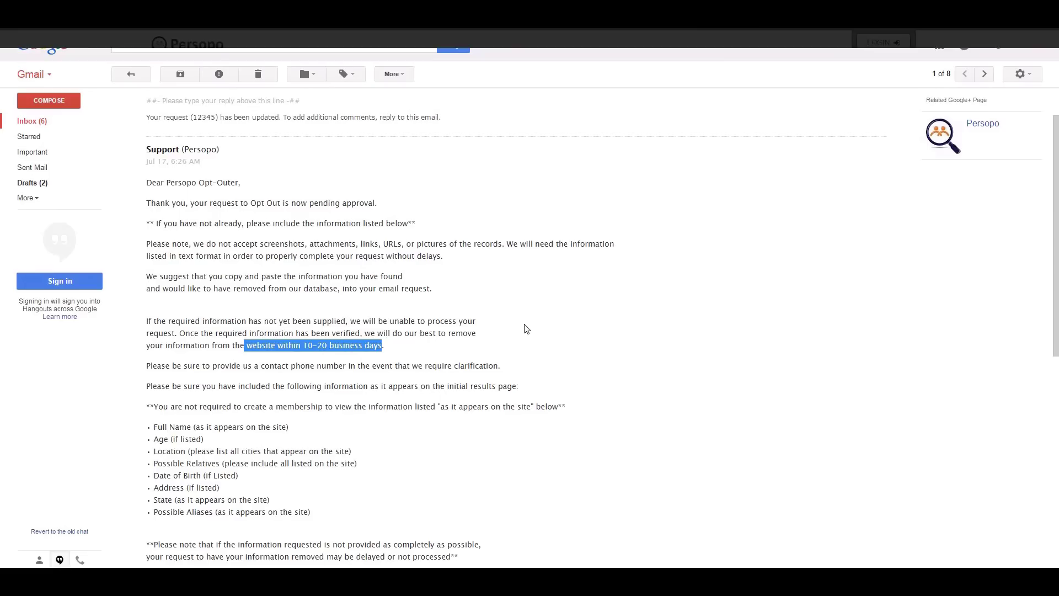
{"action": "left_click", "coordinate": [463, 323]}
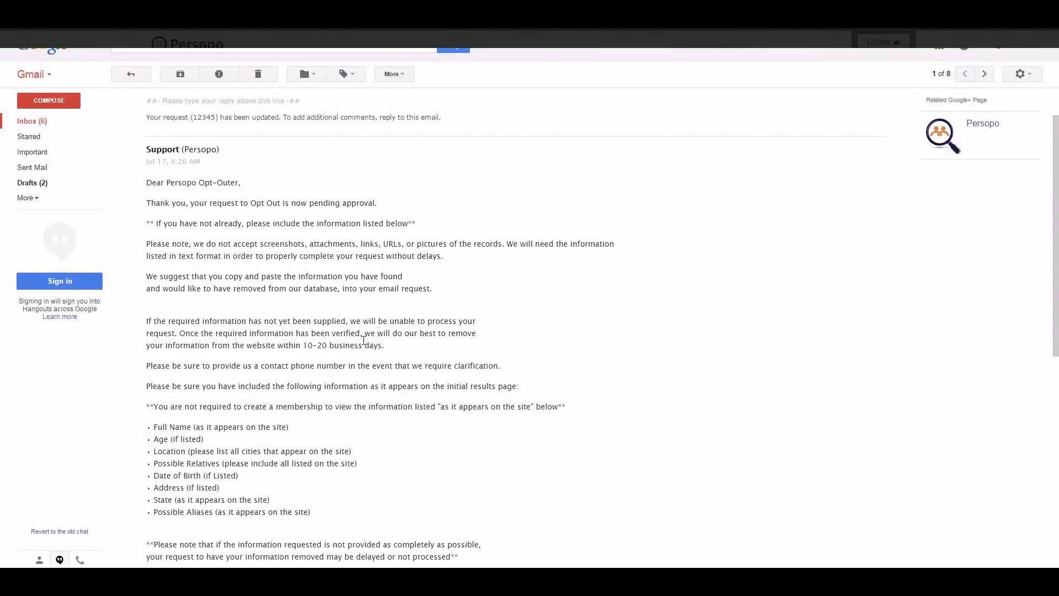
{"action": "left_click_drag", "start_coordinate": [297, 345], "coordinate": [339, 346]}
{"action": "left_click", "coordinate": [409, 323]}
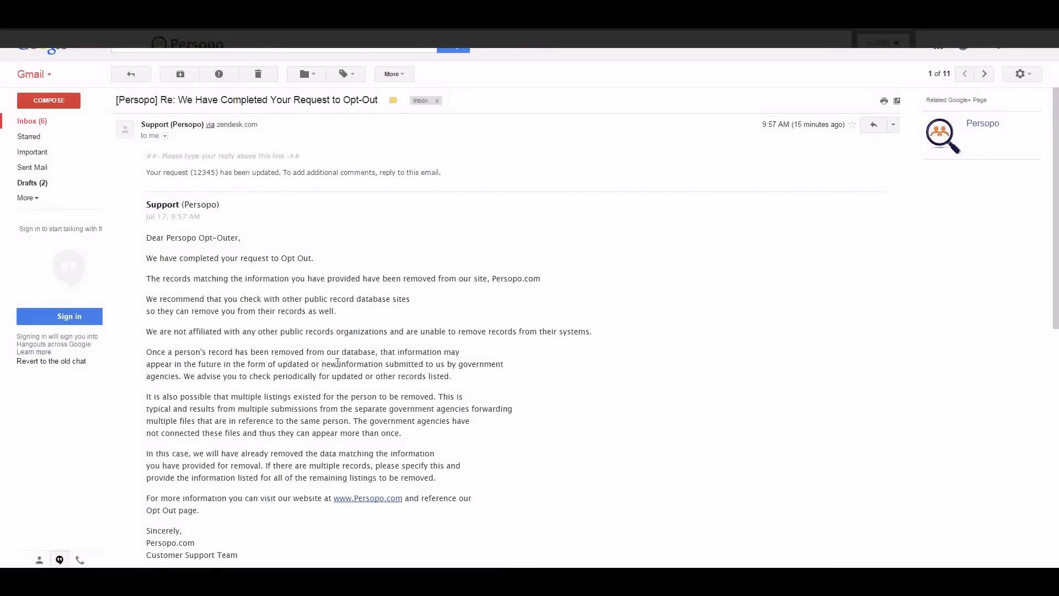
Check the 'We Have Completed Your Request to Opt-Out' subject line confirming removal.
{"action": "left_click_drag", "start_coordinate": [180, 98], "coordinate": [383, 100]}
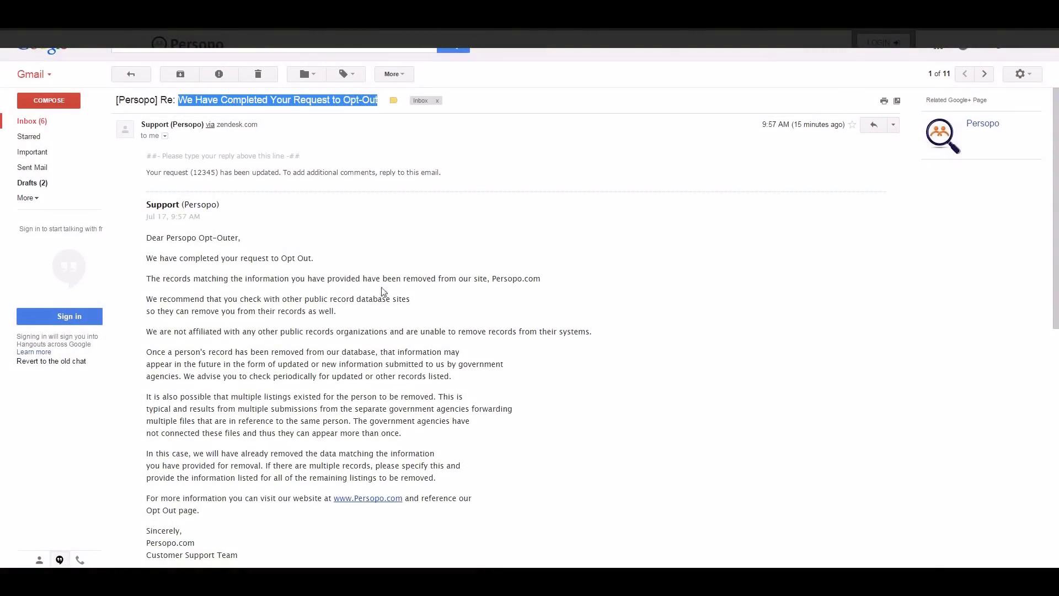
{"action": "left_click", "coordinate": [384, 291]}
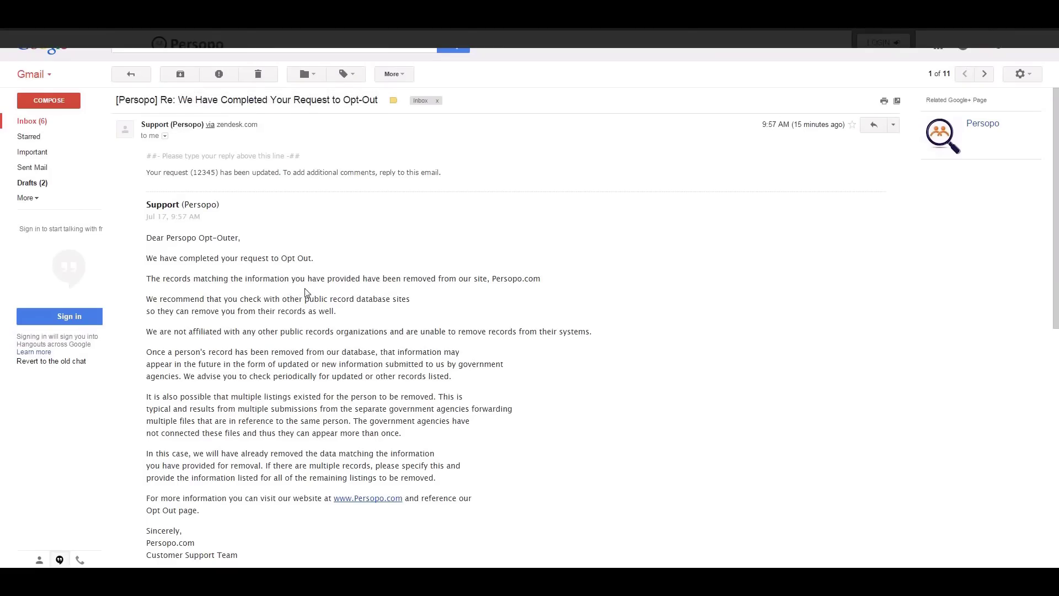